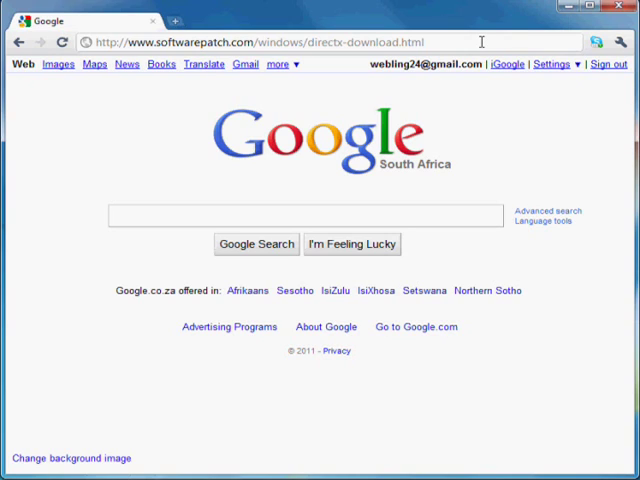
Step: Load the DirectX download page and save the full-package installer file
left_click_drag(474, 42, 67, 42)
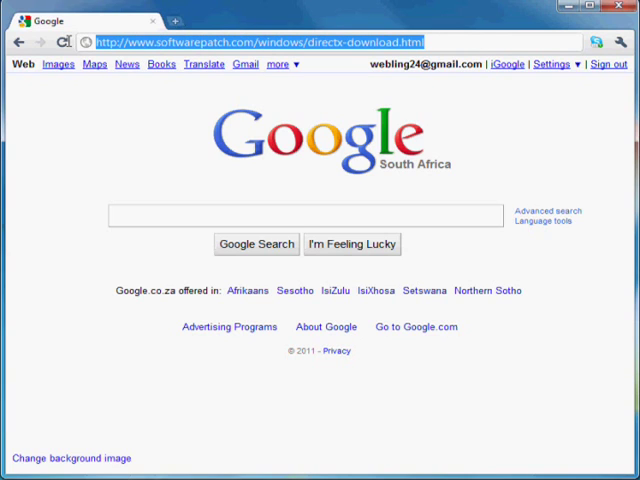
left_click(501, 42)
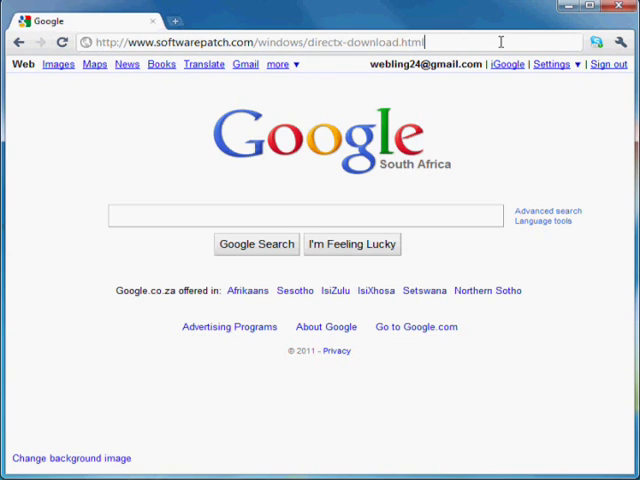
key("Return")
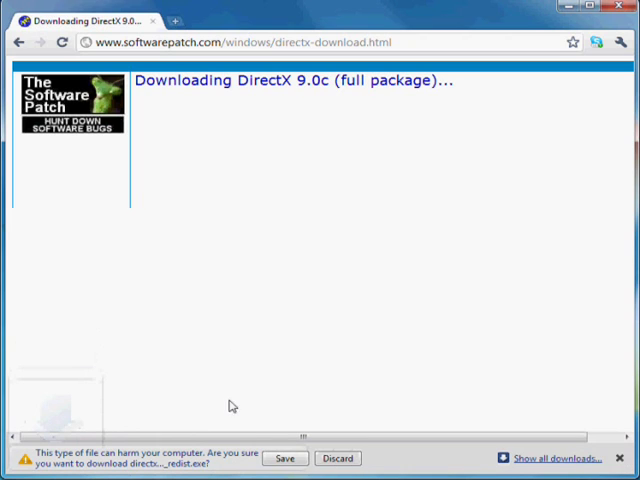
left_click(287, 459)
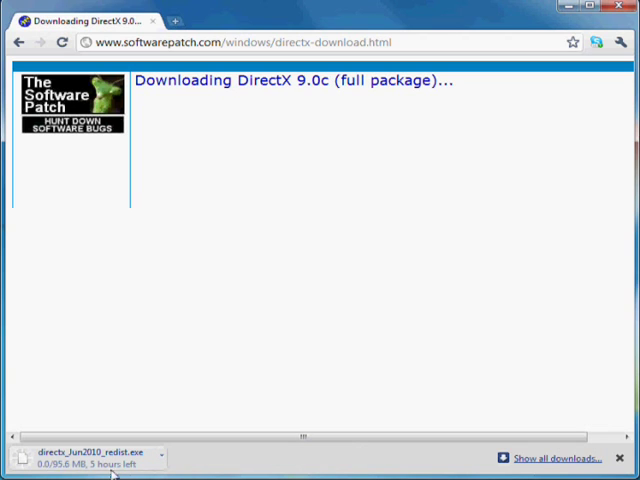
Step: Cancel the ongoing download and extract directx_Jun2010_redist.exe into the Direct X folder
left_click(161, 455)
left_click(190, 479)
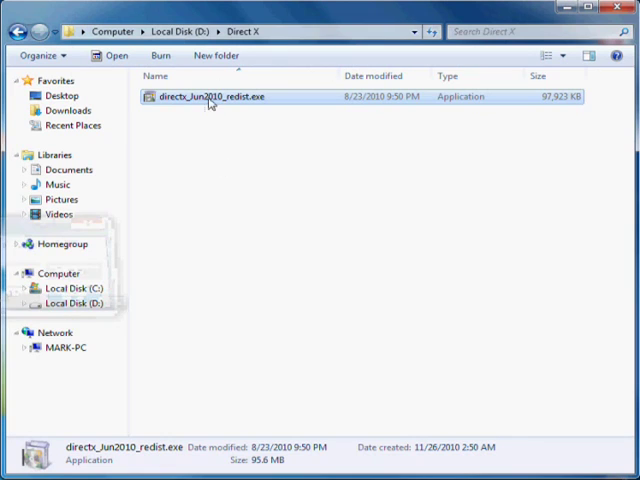
right_click(210, 101)
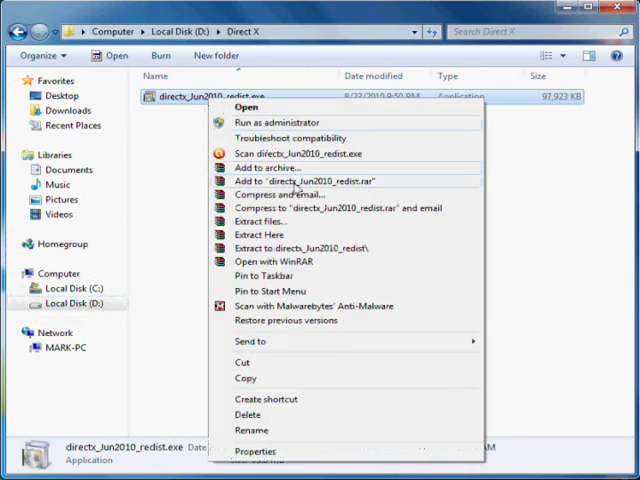
left_click(294, 236)
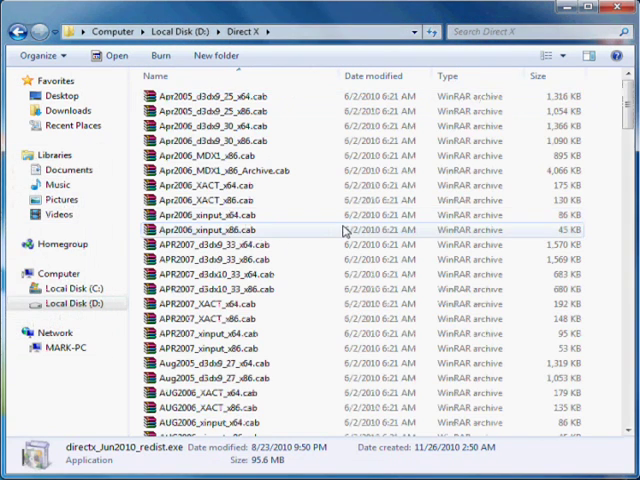
left_click_drag(626, 108, 628, 230)
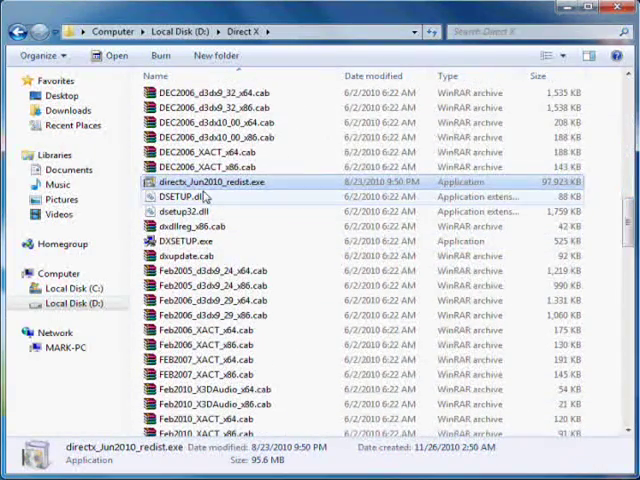
Step: Select DXSETUP.exe among the extracted files and run the DirectX setup
left_click(229, 247)
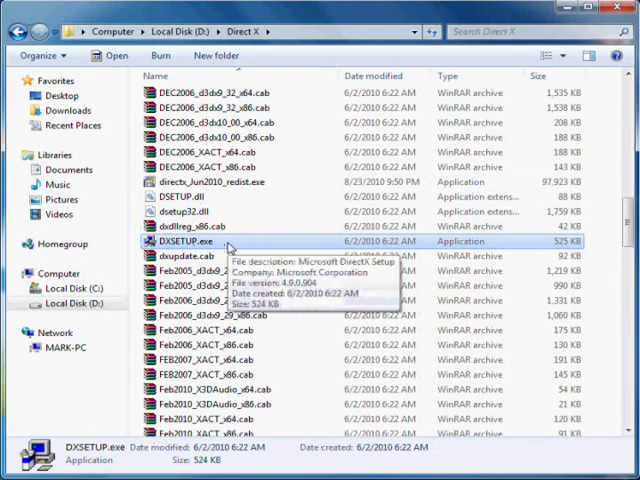
double_click(221, 254)
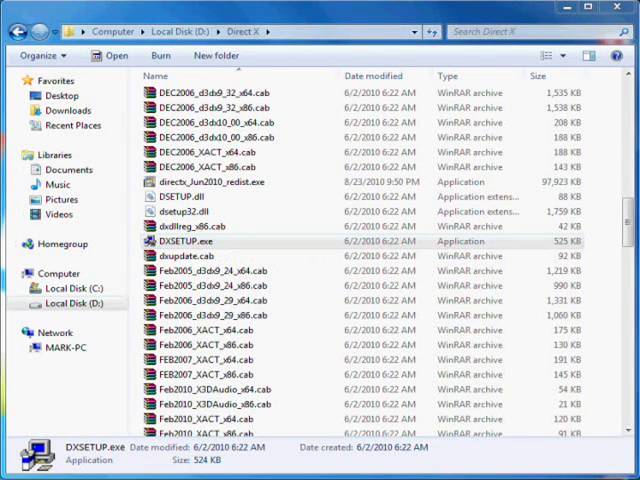